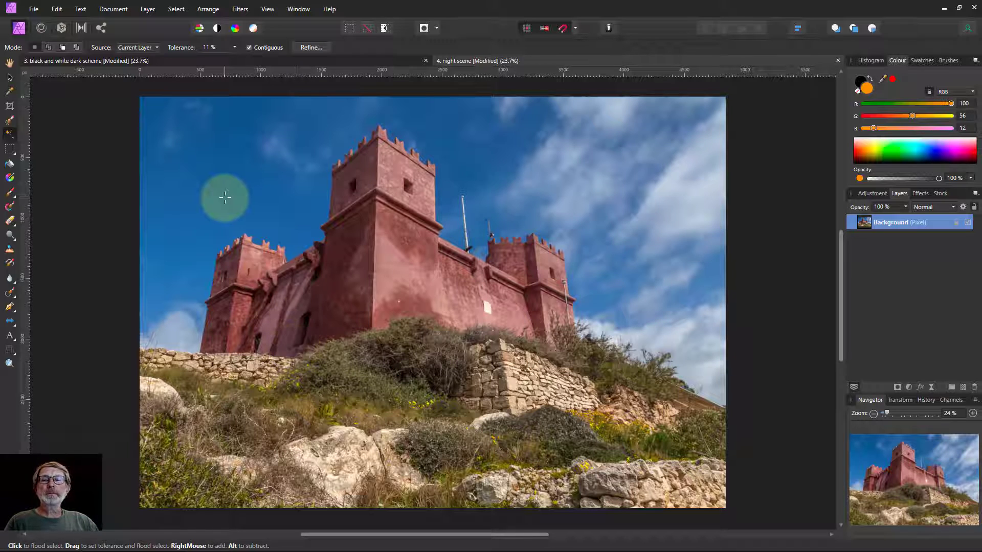
Add a new fill layer over the photo and set its fill colour to black.
{"action": "left_click", "coordinate": [148, 9]}
{"action": "left_click", "coordinate": [176, 80]}
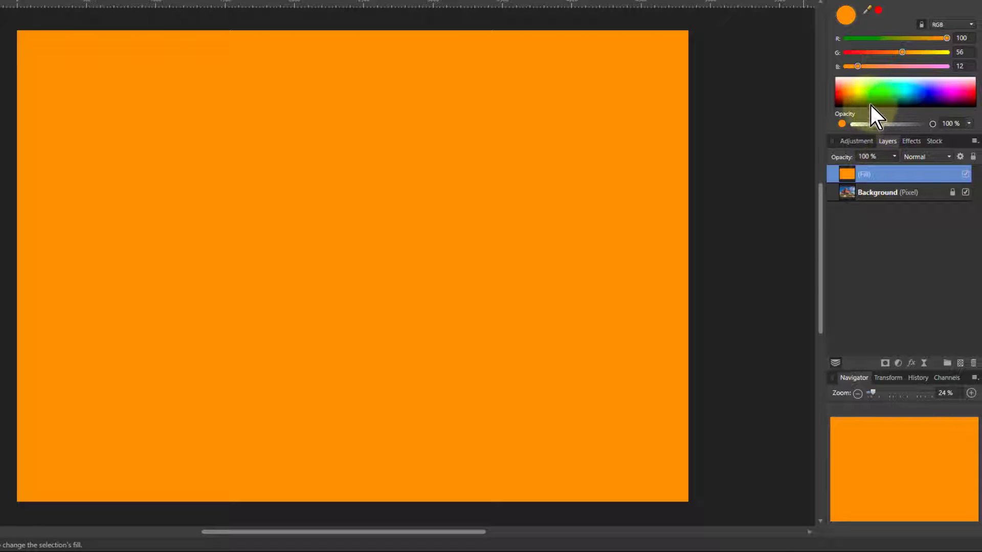
{"action": "left_click_drag", "start_coordinate": [871, 106], "coordinate": [866, 109]}
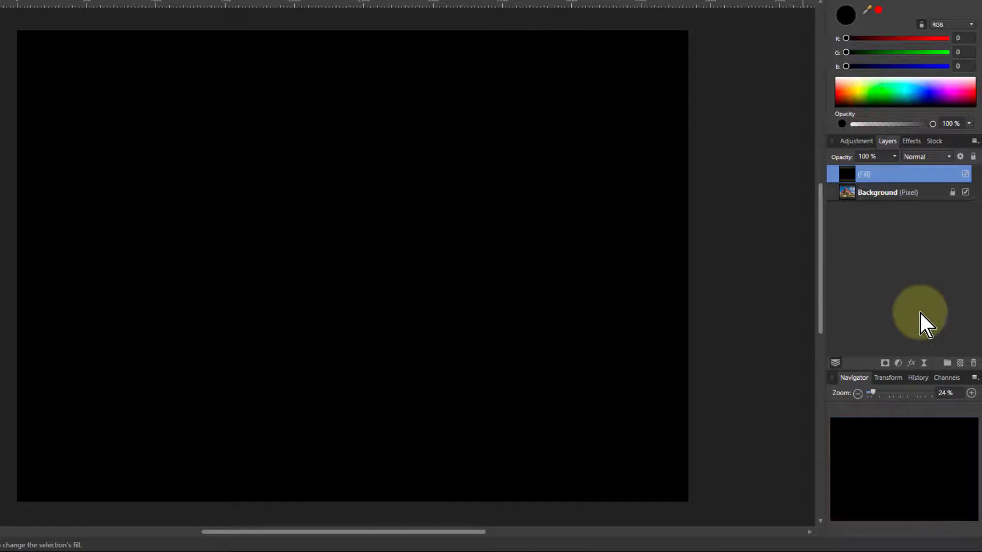
Set the fill layer's blend mode to Hard Light and lower its opacity to 0%.
{"action": "left_click", "coordinate": [926, 157]}
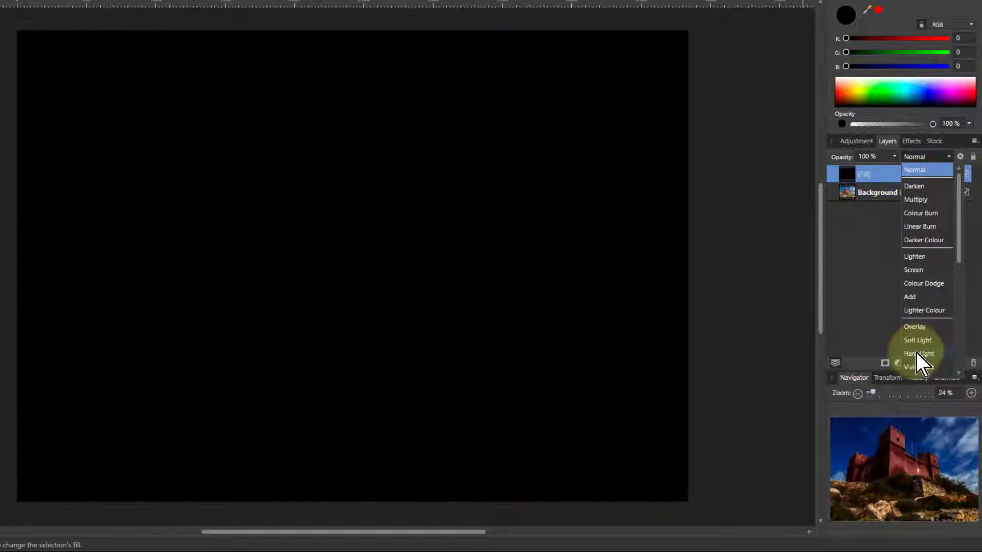
{"action": "left_click", "coordinate": [915, 354]}
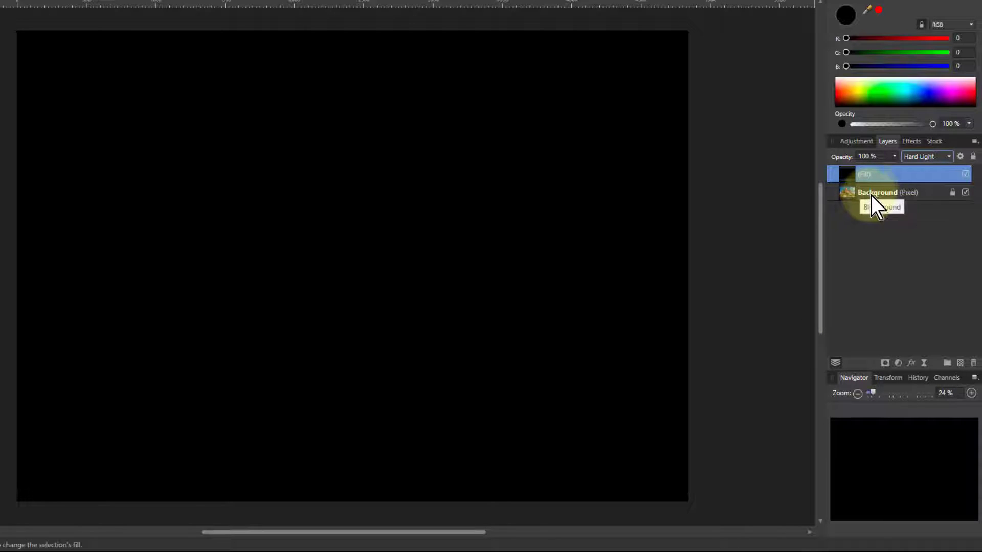
{"action": "left_click_drag", "start_coordinate": [894, 157], "coordinate": [866, 177]}
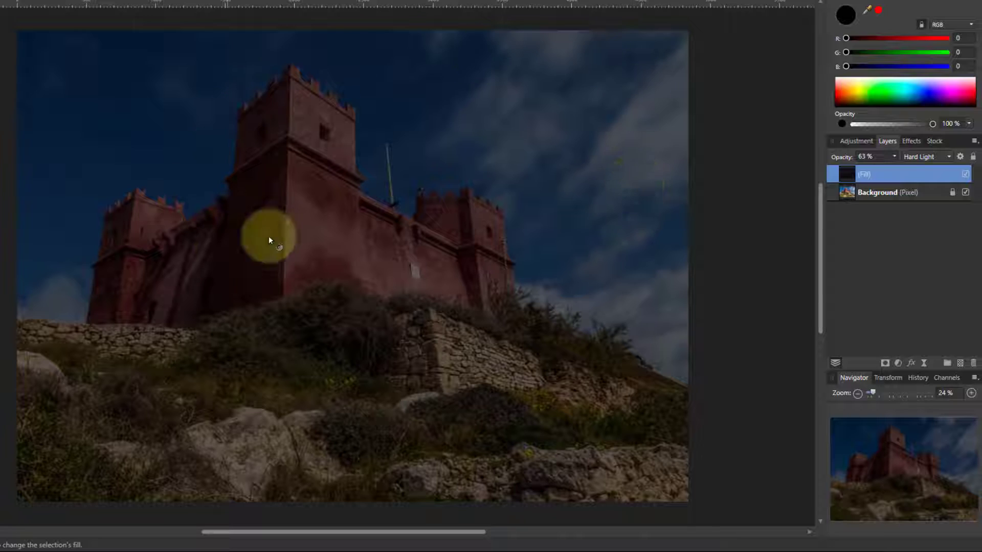
{"action": "left_click_drag", "start_coordinate": [895, 159], "coordinate": [823, 198]}
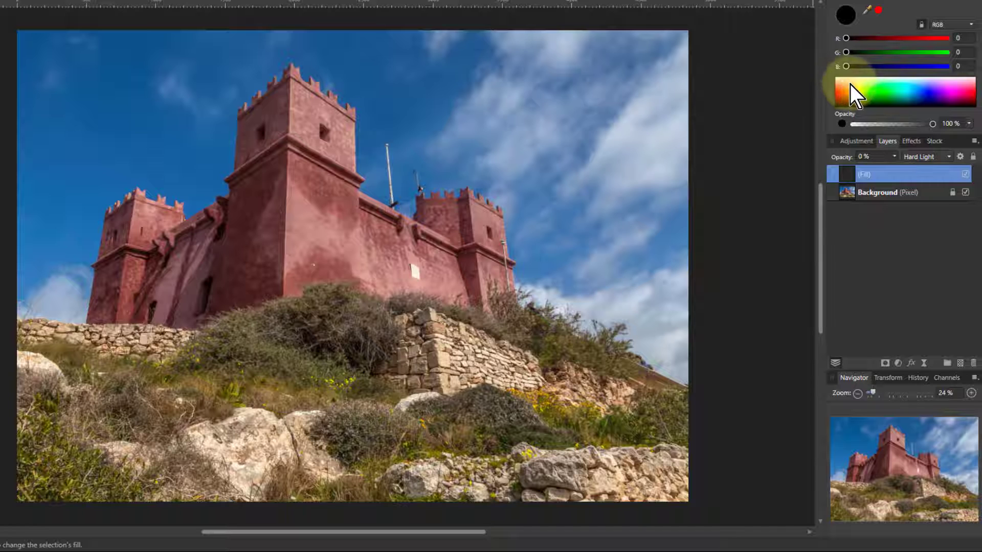
Change the fill colour to yellow and raise the fill layer's opacity to 14%.
{"action": "left_click", "coordinate": [860, 101]}
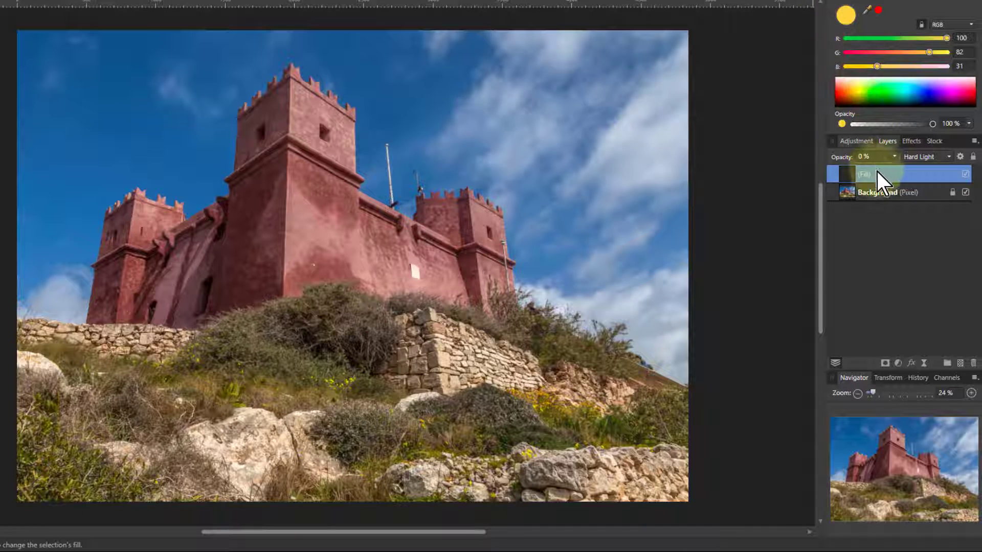
{"action": "left_click", "coordinate": [894, 157]}
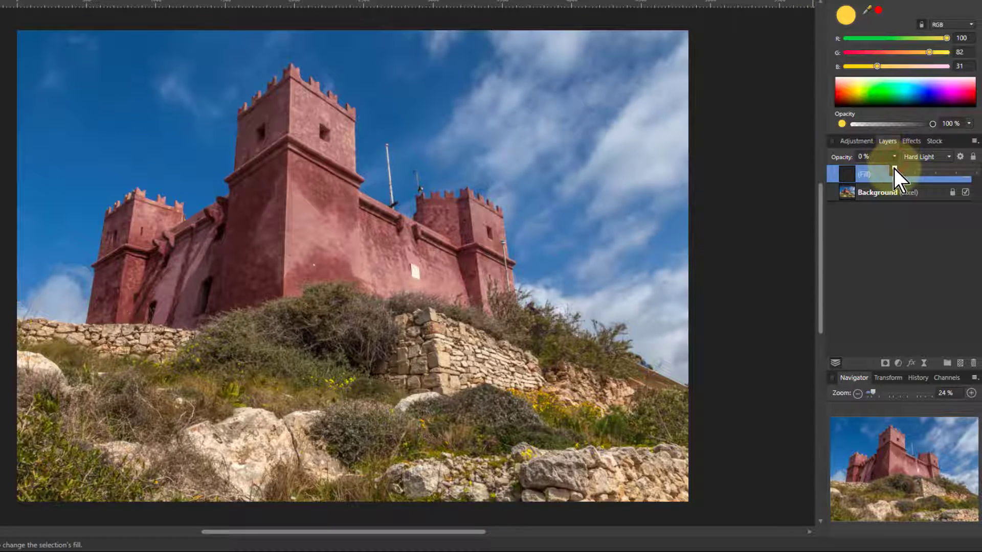
{"action": "mouse_move", "coordinate": [897, 170]}
{"action": "left_mouse_down"}
{"action": "mouse_move", "coordinate": [962, 170]}
{"action": "mouse_move", "coordinate": [899, 175]}
{"action": "mouse_move", "coordinate": [898, 184]}
{"action": "mouse_move", "coordinate": [919, 183]}
{"action": "mouse_move", "coordinate": [906, 182]}
{"action": "left_mouse_up"}
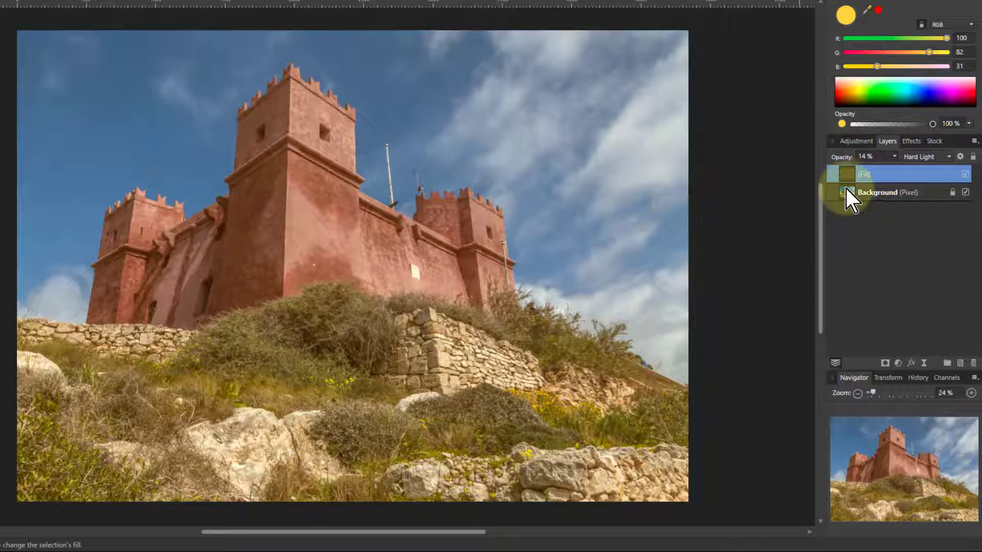
Delete the fill layer.
{"action": "key", "text": "Delete"}
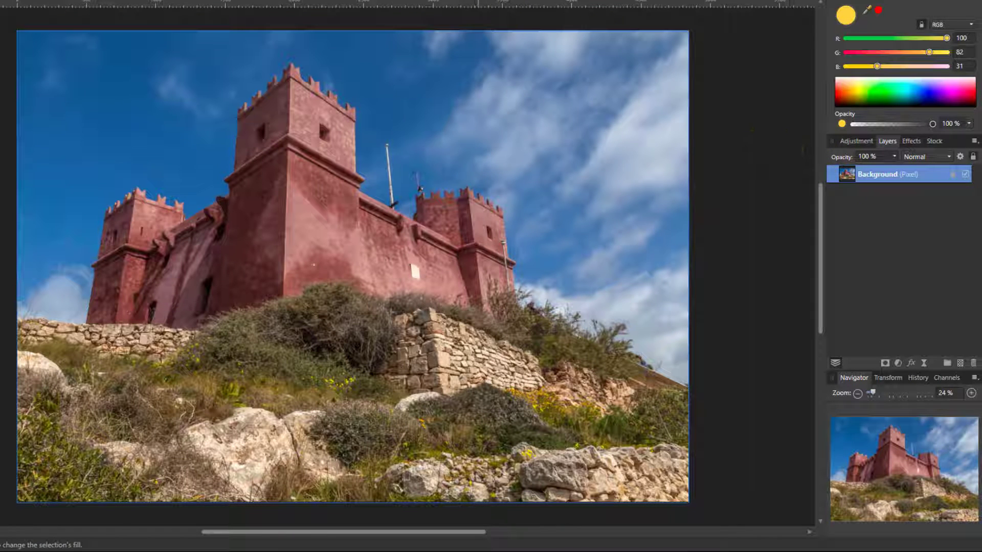
Add a live High Pass filter layer with a radius of 9.4 px.
{"action": "left_click", "coordinate": [924, 364]}
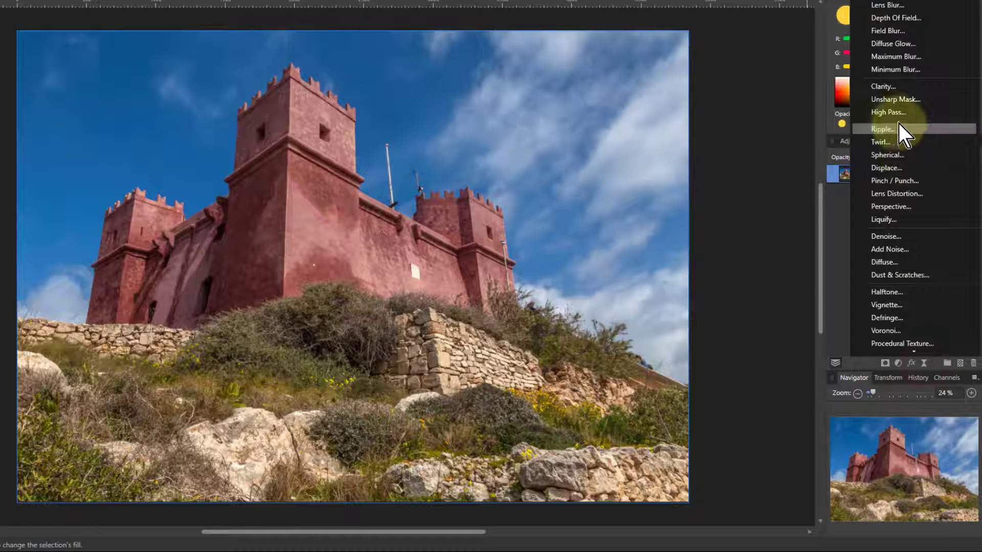
{"action": "left_click", "coordinate": [877, 112]}
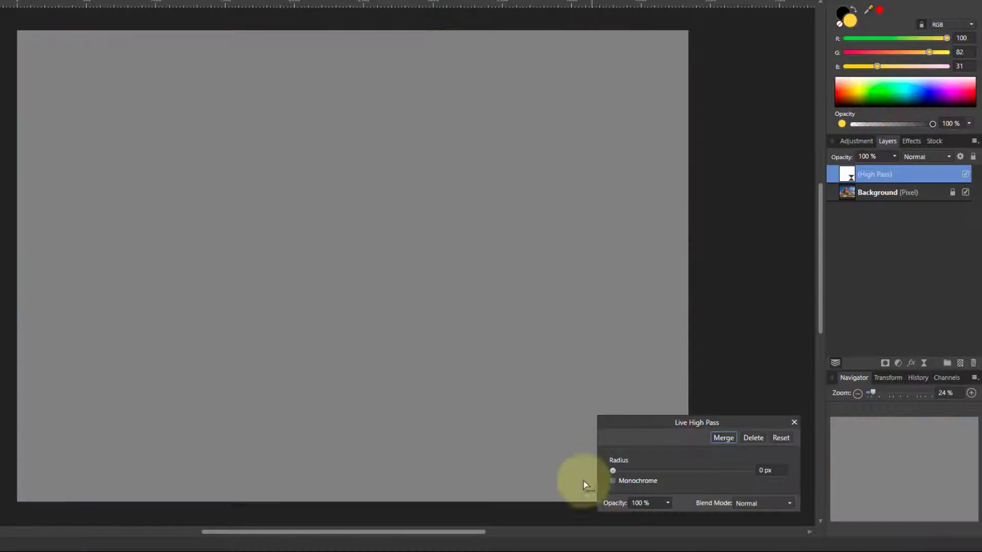
{"action": "left_click", "coordinate": [669, 474]}
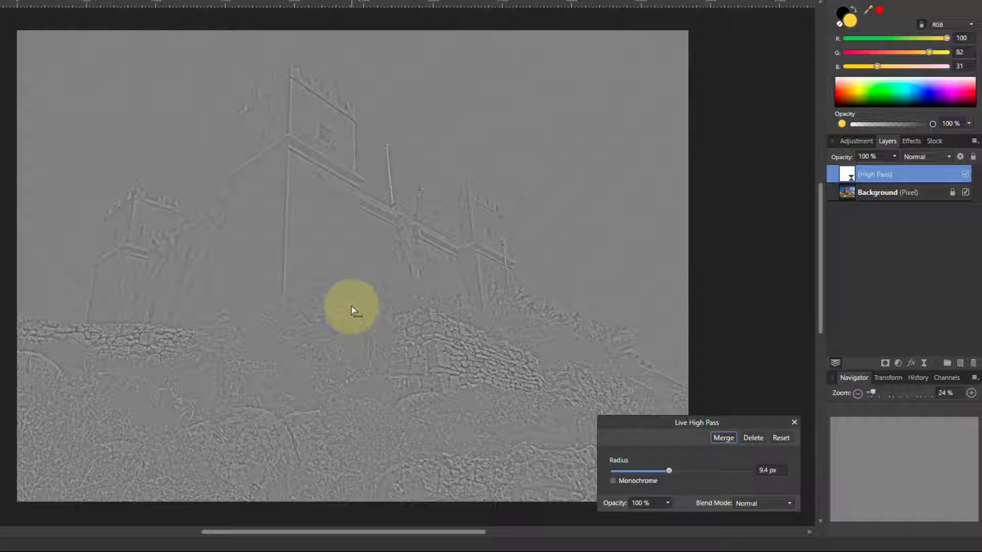
Set the High Pass filter's blend mode to Overlay.
{"action": "left_click", "coordinate": [758, 507]}
{"action": "left_click", "coordinate": [745, 388]}
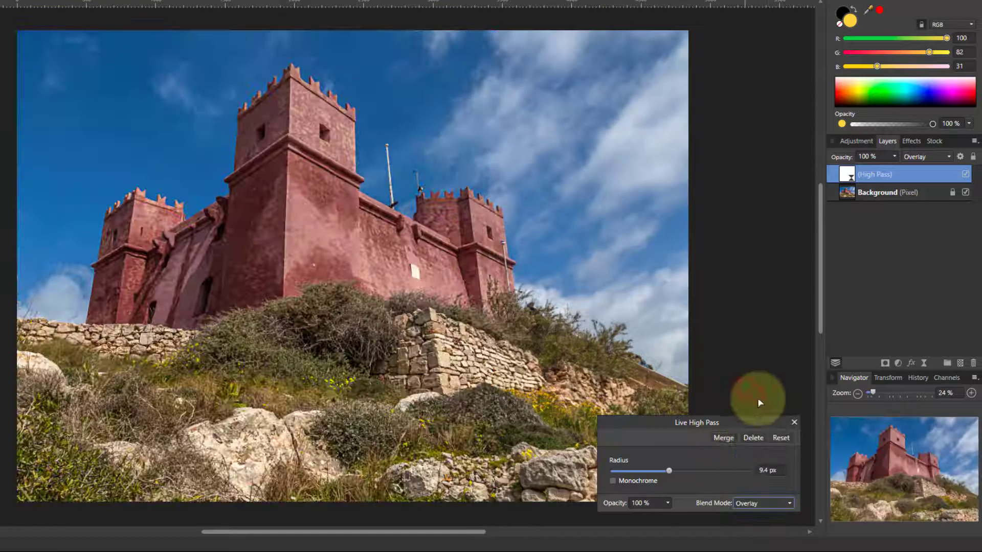
Zoom into the castle wall and toggle the High Pass layer's visibility off and on to compare.
{"action": "scroll", "coordinate": [252, 229], "scroll_direction": "up", "scroll_amount": 2}
{"action": "scroll", "coordinate": [252, 229], "scroll_direction": "up", "scroll_amount": 5}
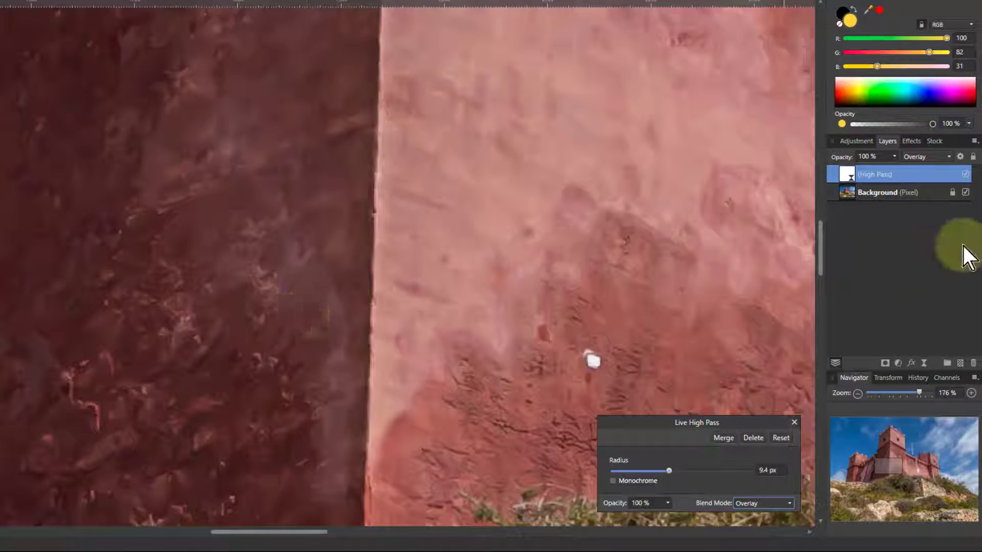
{"action": "left_click", "coordinate": [965, 174]}
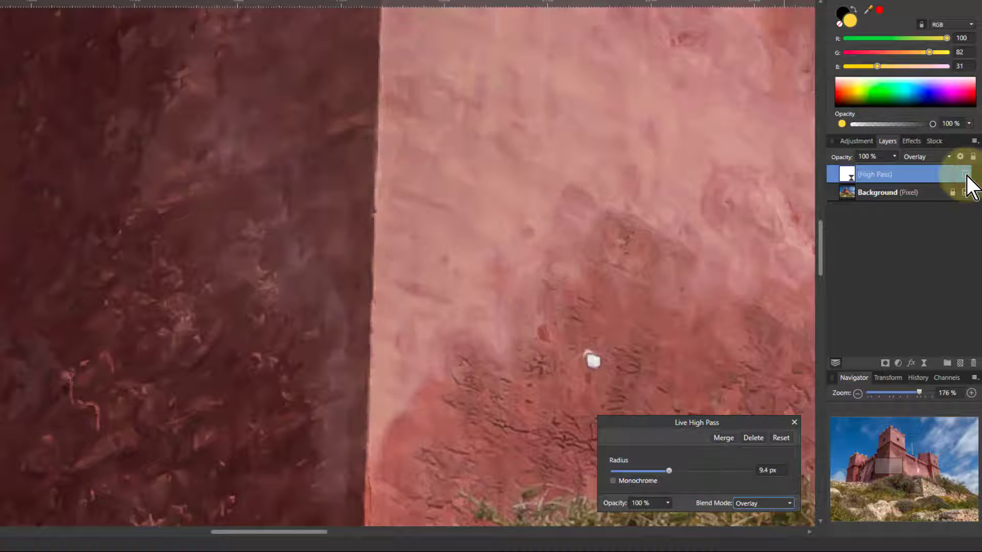
{"action": "left_click", "coordinate": [965, 175]}
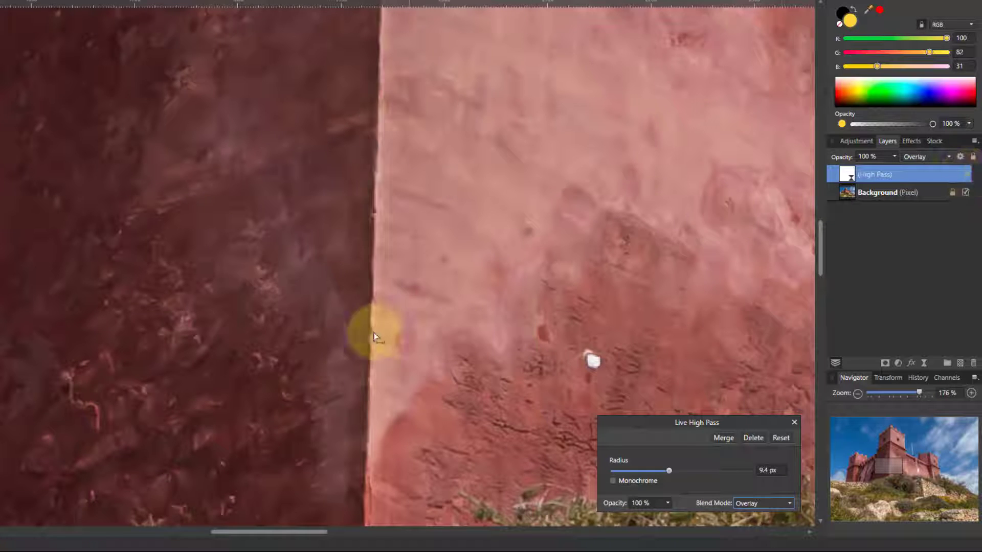
Switch the High Pass filter's blend mode to Hard Light.
{"action": "left_click", "coordinate": [755, 503]}
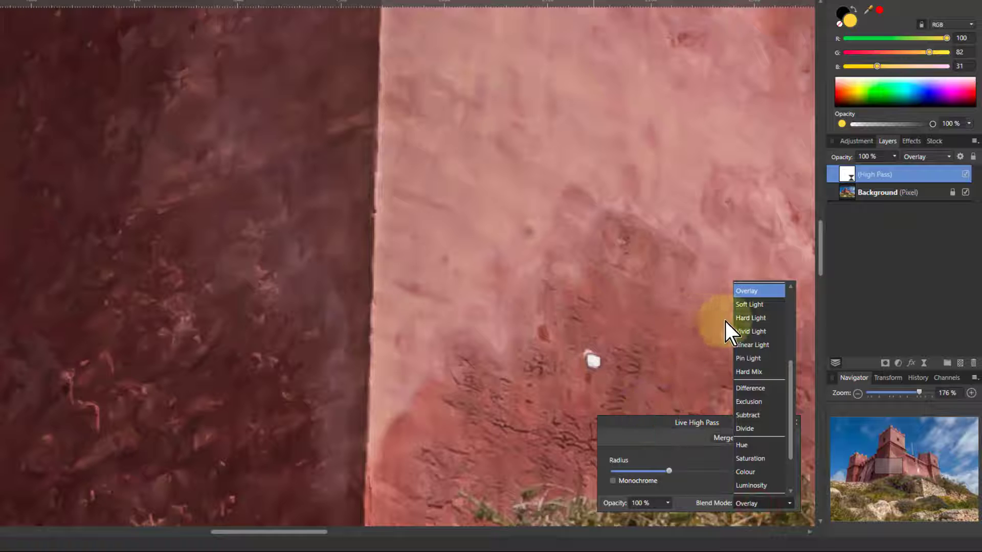
{"action": "left_click", "coordinate": [760, 318]}
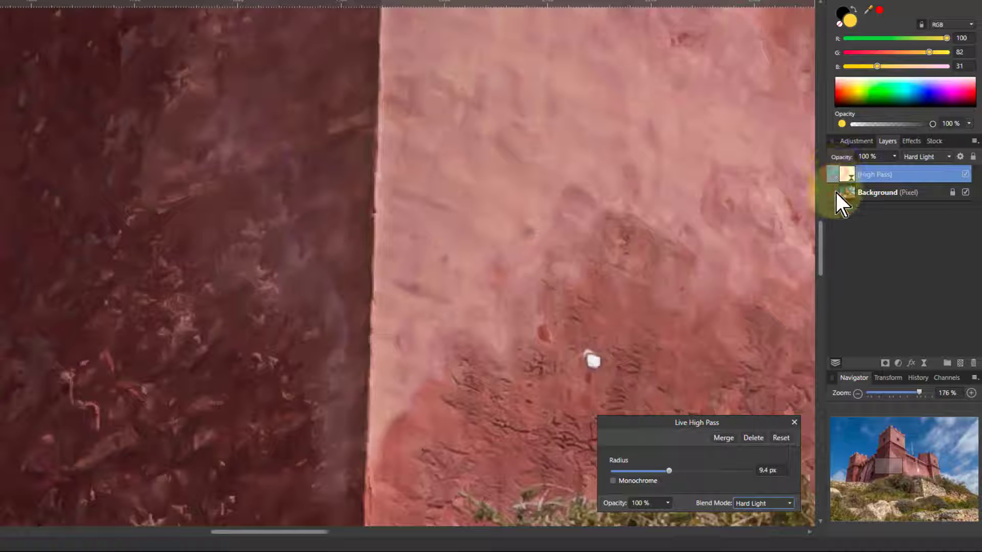
Delete the High Pass filter layer and fit the whole image in the view.
{"action": "key", "text": "Delete"}
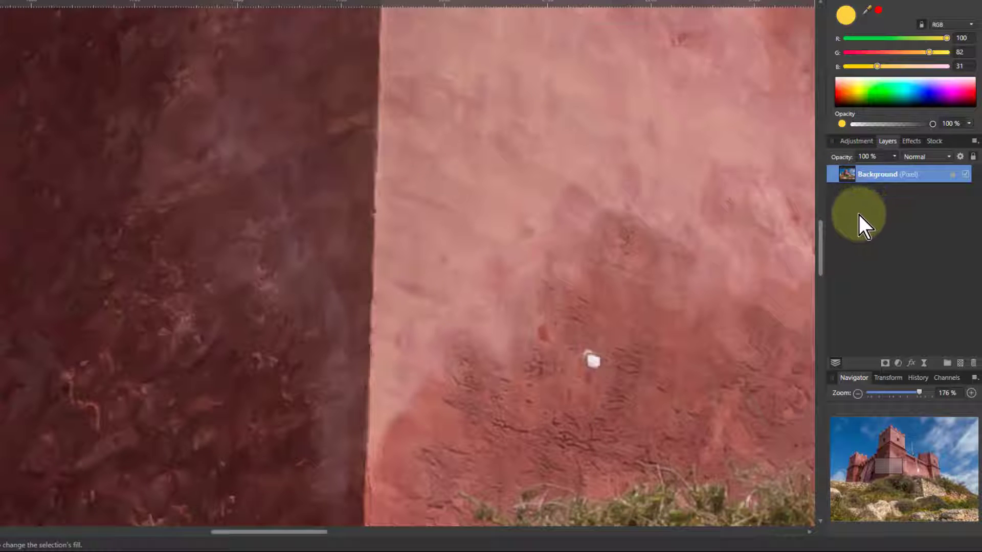
{"action": "key", "text": "ctrl+0"}
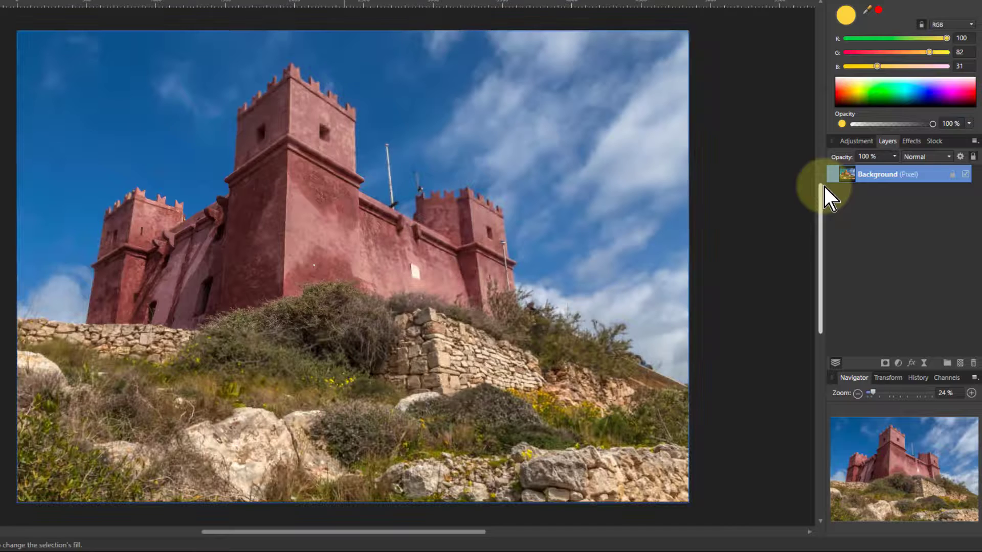
Add a new pixel layer and draw a diagonal gradient from the top-right corner to the bottom-left corner.
{"action": "left_click", "coordinate": [960, 363]}
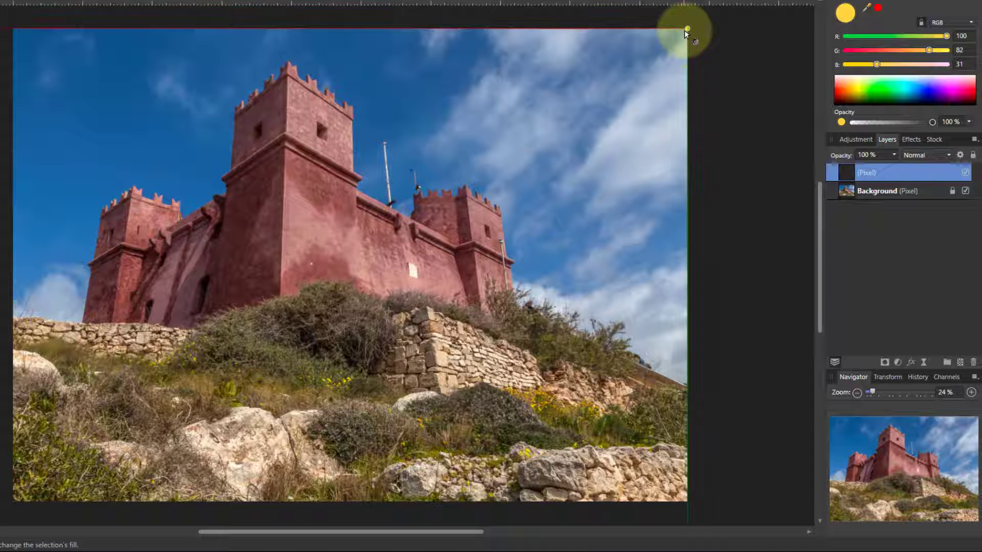
{"action": "left_click_drag", "start_coordinate": [686, 29], "coordinate": [13, 503]}
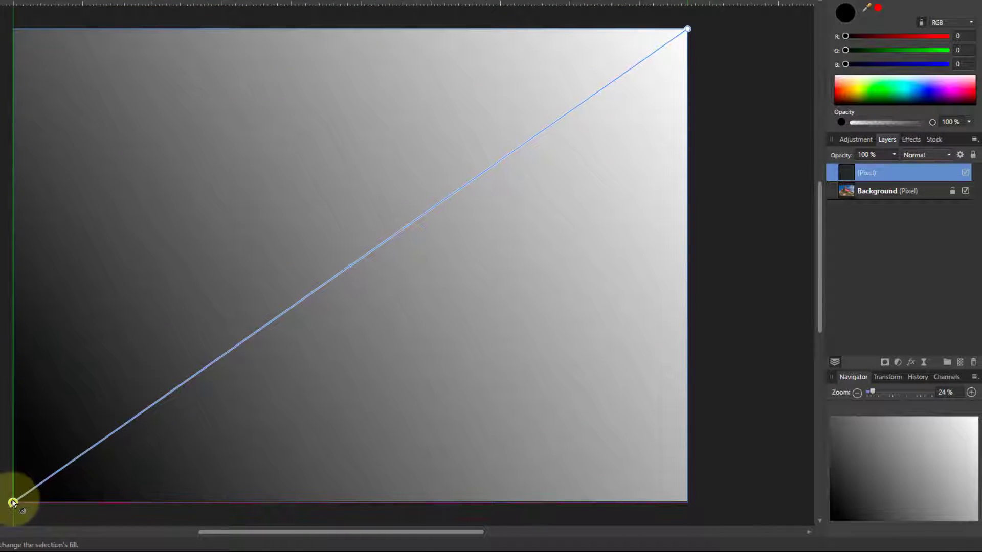
Set the gradient layer's blend mode to Hard Light.
{"action": "left_click", "coordinate": [918, 157]}
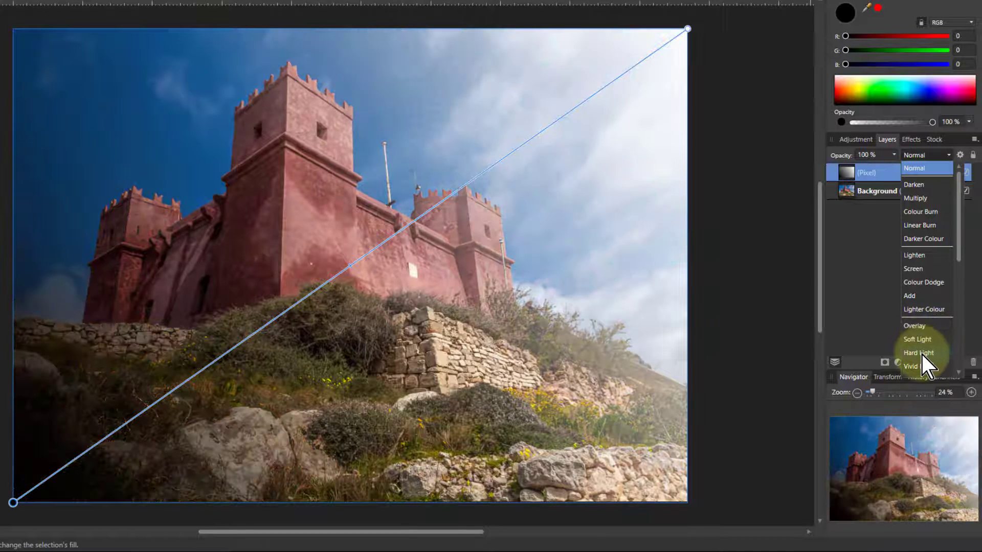
{"action": "left_click", "coordinate": [919, 353]}
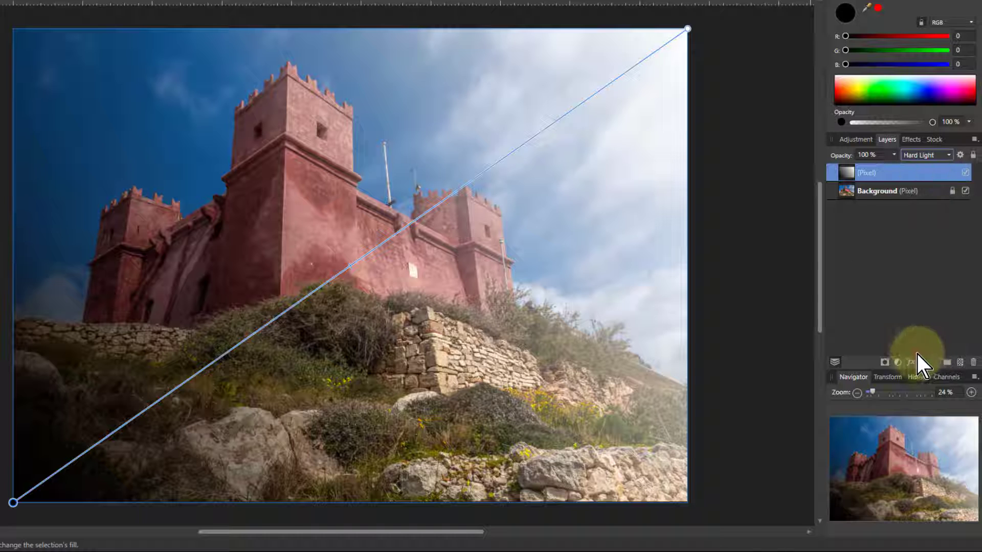
Select the gradient's top-right stop and pick a new colour for it.
{"action": "left_click", "coordinate": [688, 28]}
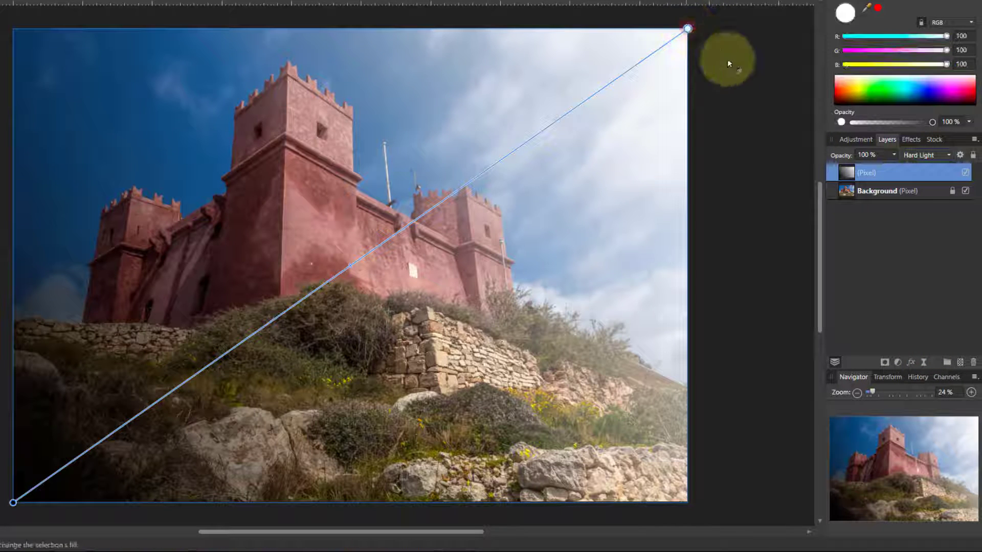
{"action": "left_click", "coordinate": [854, 84]}
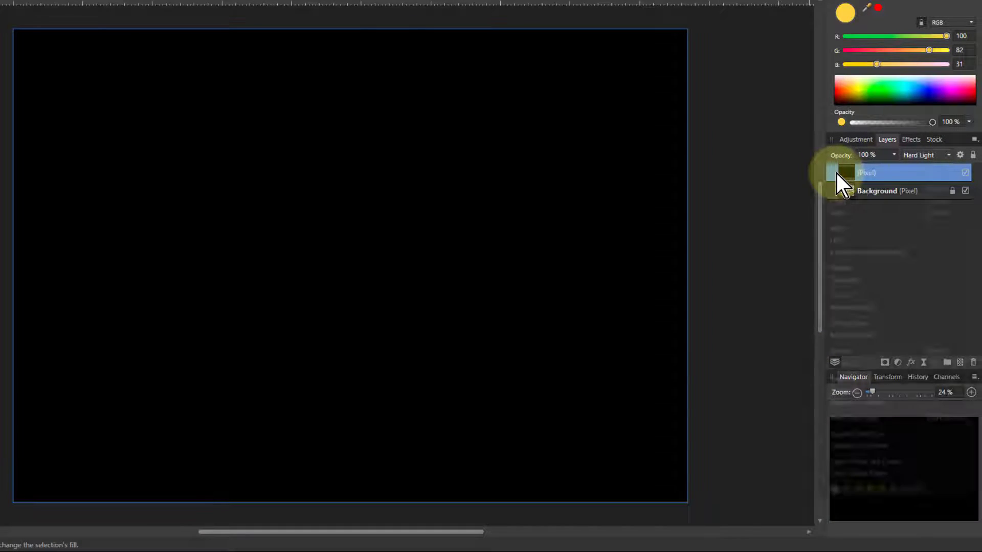
Delete the gradient pixel layer.
{"action": "right_click", "coordinate": [836, 174]}
{"action": "left_click", "coordinate": [845, 268]}
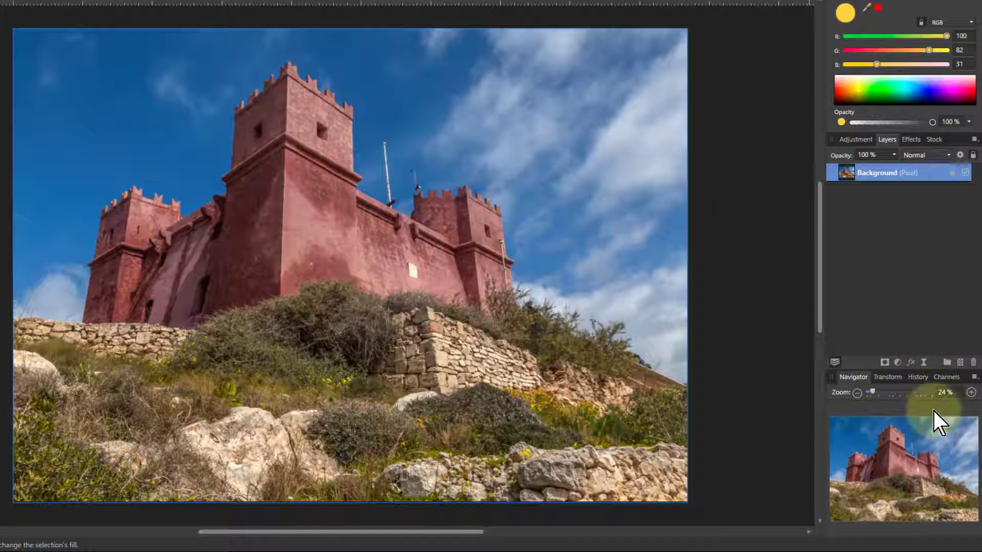
Add a Brightness and Contrast adjustment with brightness at -100% and contrast at 100%.
{"action": "left_click", "coordinate": [898, 362]}
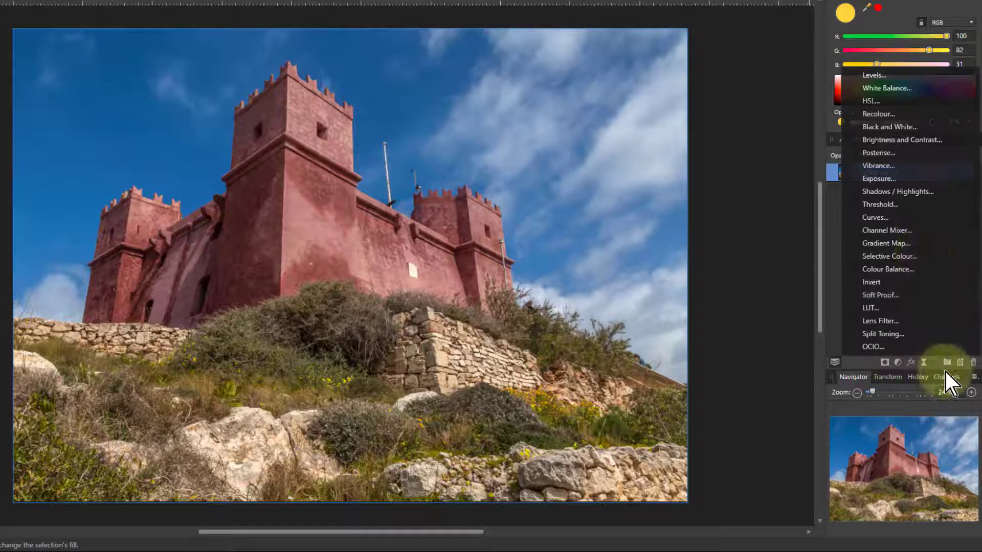
{"action": "left_click", "coordinate": [892, 140]}
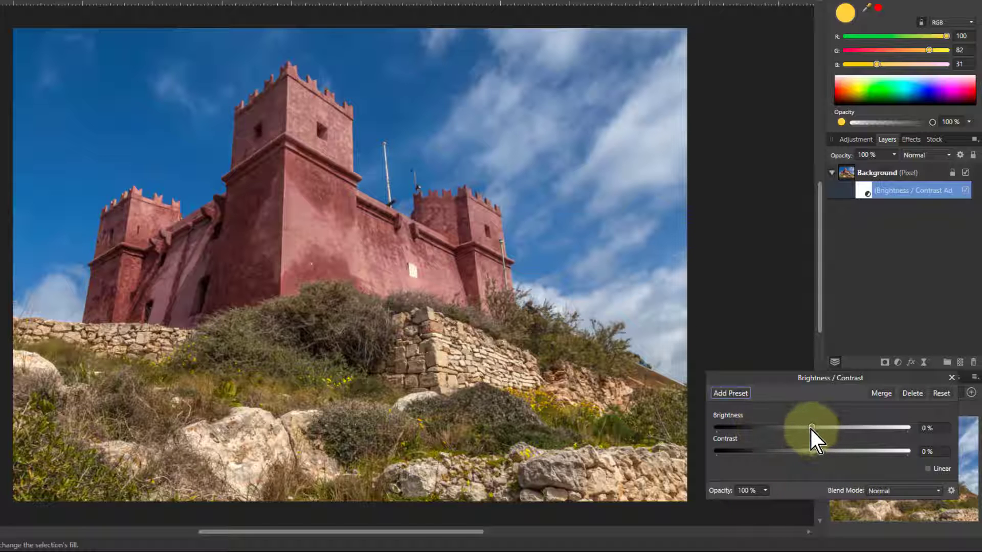
{"action": "left_click_drag", "start_coordinate": [811, 429], "coordinate": [685, 434]}
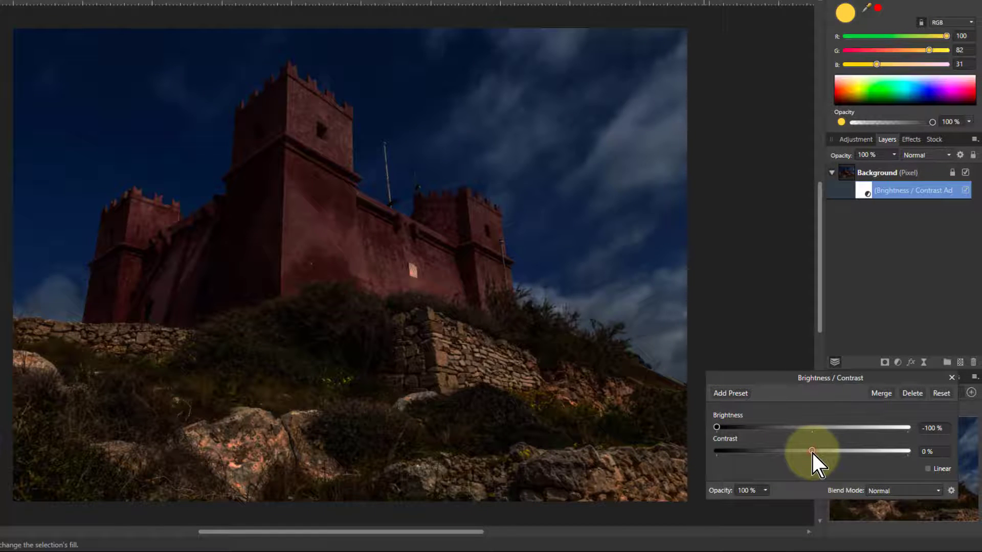
{"action": "left_click_drag", "start_coordinate": [812, 451], "coordinate": [908, 452]}
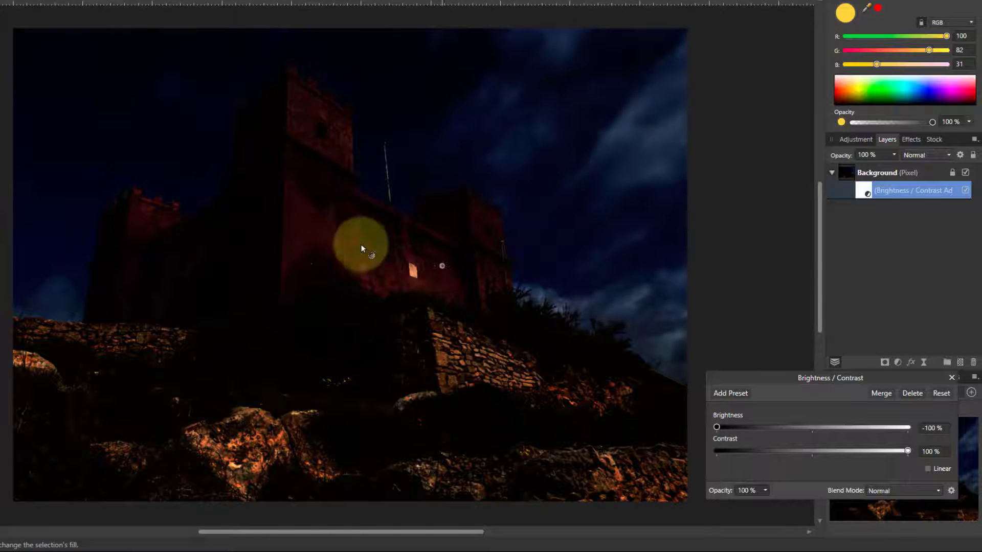
Set the Brightness and Contrast adjustment's blend mode to Hard Light.
{"action": "left_click", "coordinate": [890, 492]}
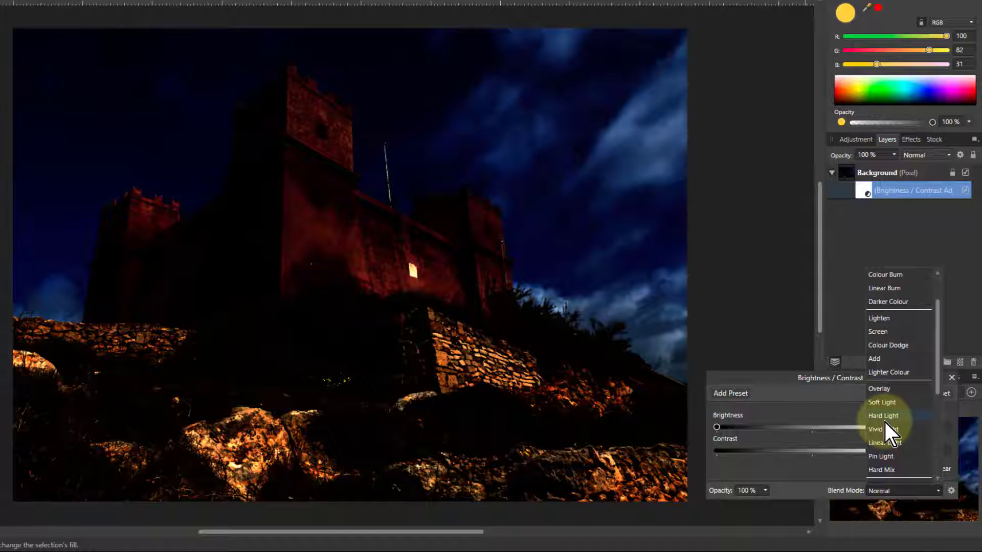
{"action": "left_click", "coordinate": [883, 421]}
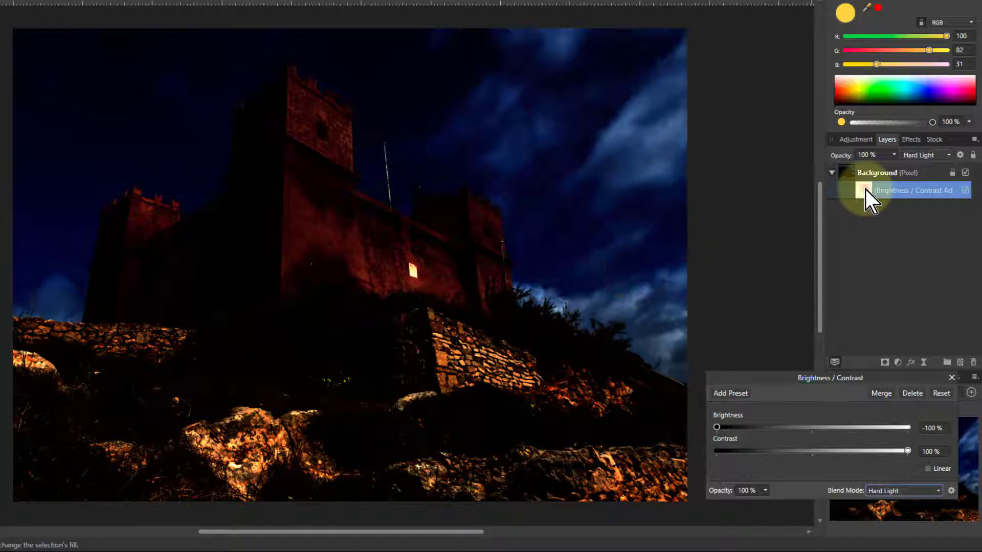
Delete the Brightness and Contrast adjustment.
{"action": "key", "text": "Delete"}
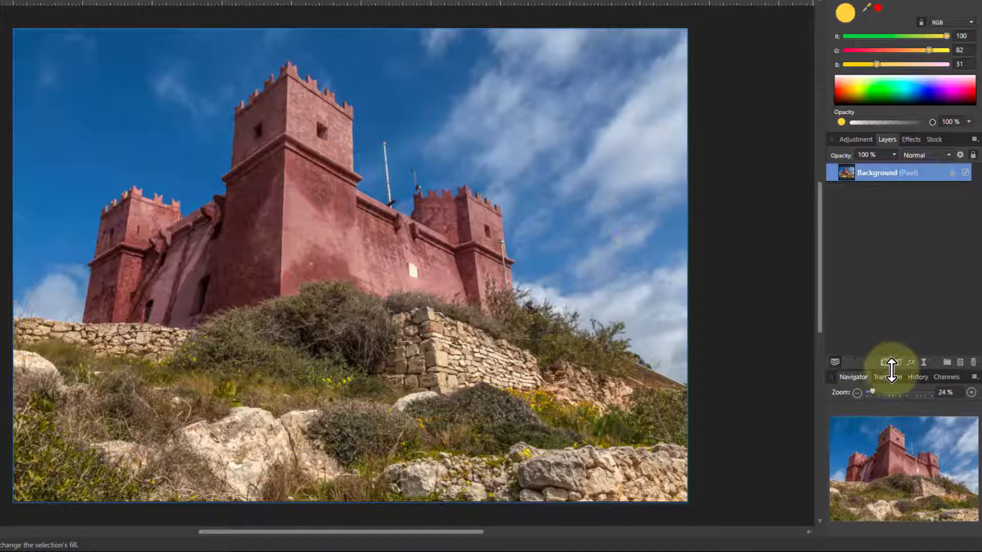
Add a Black and White adjustment to the Background layer and set its blend mode to Overlay.
{"action": "left_click", "coordinate": [899, 363]}
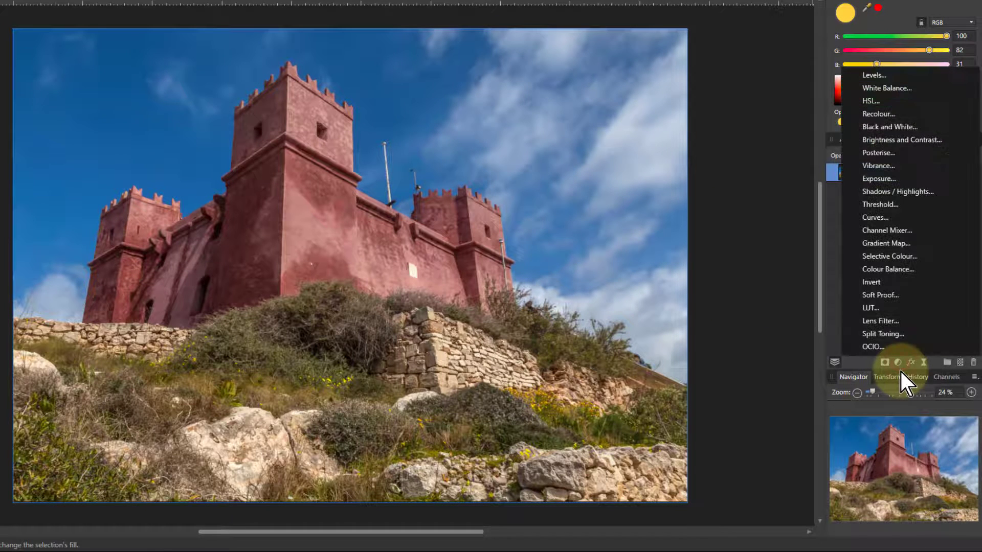
{"action": "left_click", "coordinate": [876, 127]}
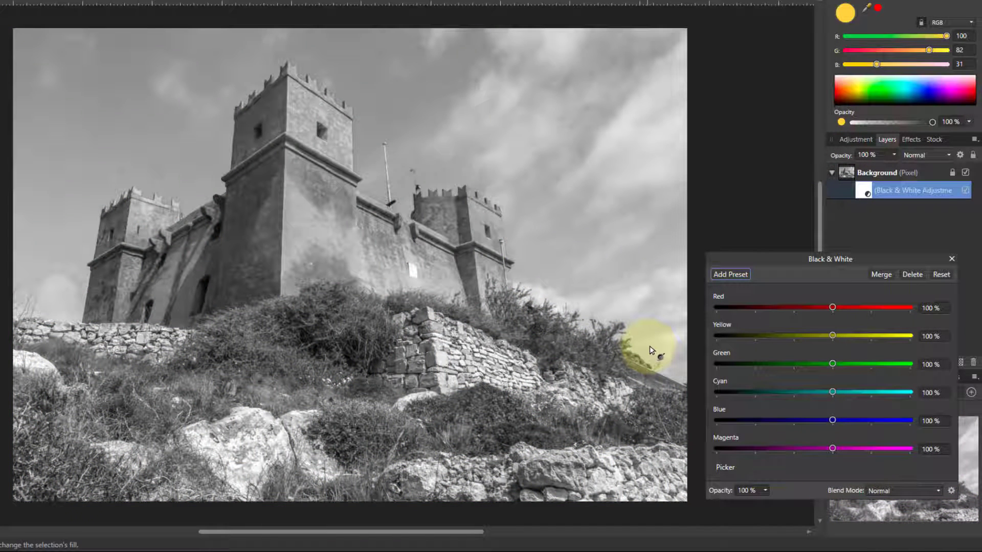
{"action": "left_click", "coordinate": [884, 492]}
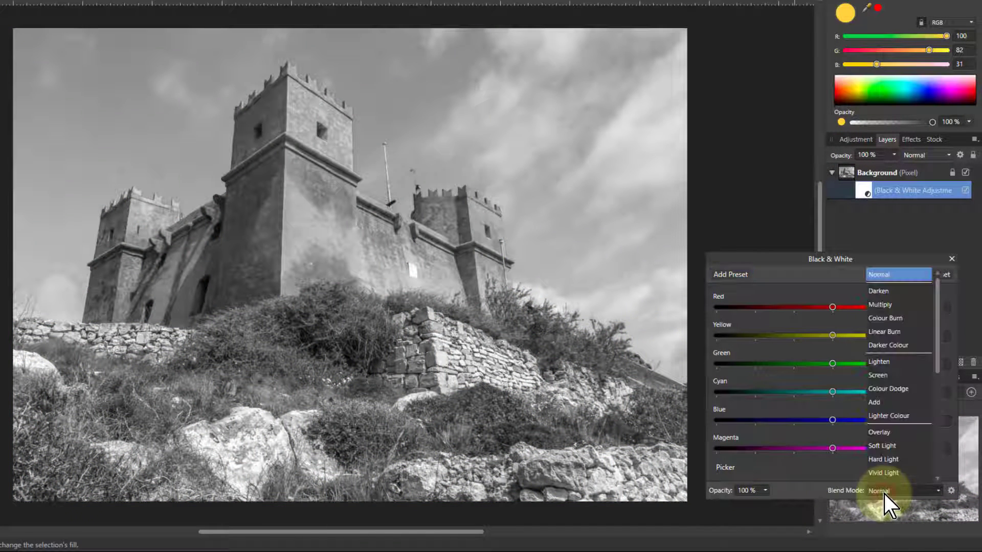
{"action": "scroll", "coordinate": [884, 492], "scroll_direction": "down", "scroll_amount": 2}
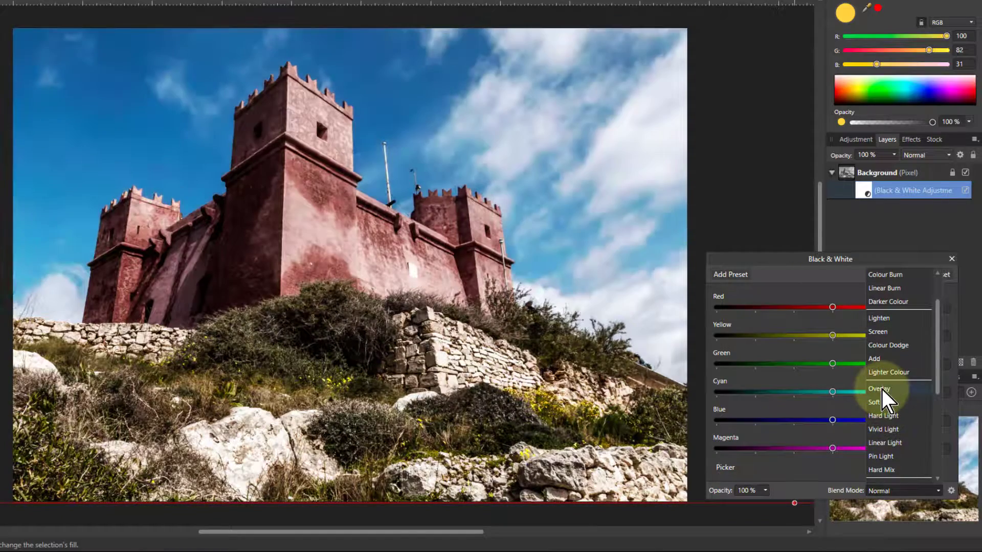
{"action": "left_click", "coordinate": [880, 390]}
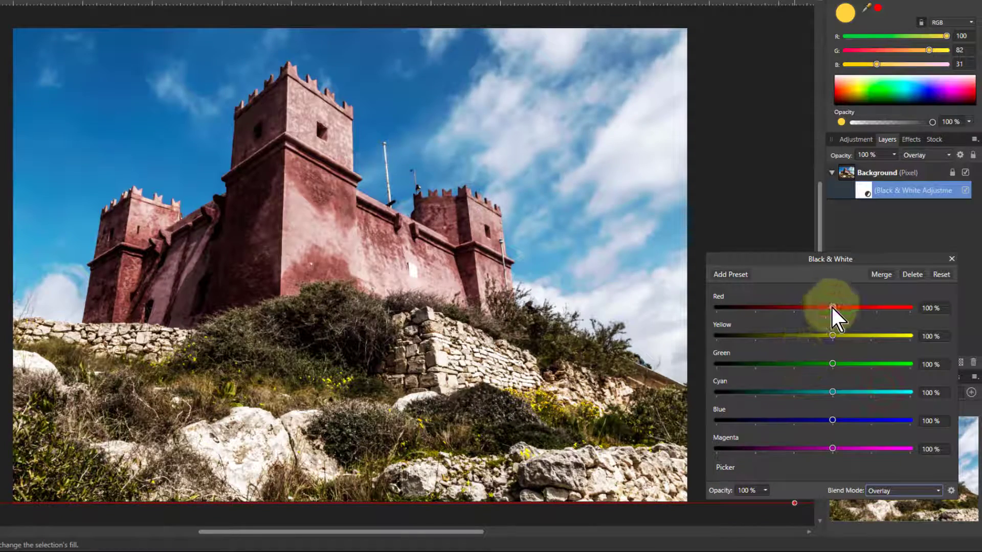
Set the Red slider to -100% and change the adjustment's blend mode to Hard Light.
{"action": "left_click_drag", "start_coordinate": [832, 307], "coordinate": [757, 325]}
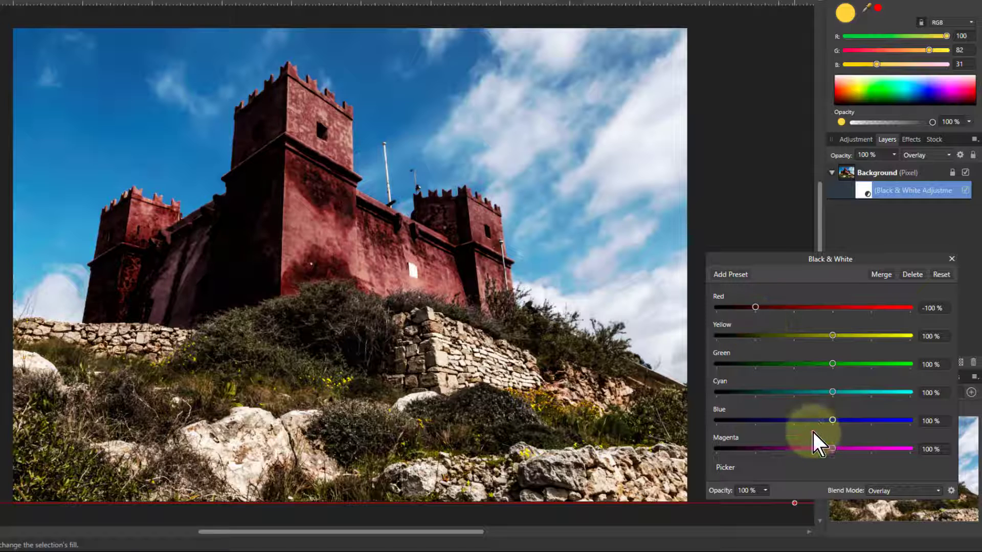
{"action": "left_click", "coordinate": [881, 493]}
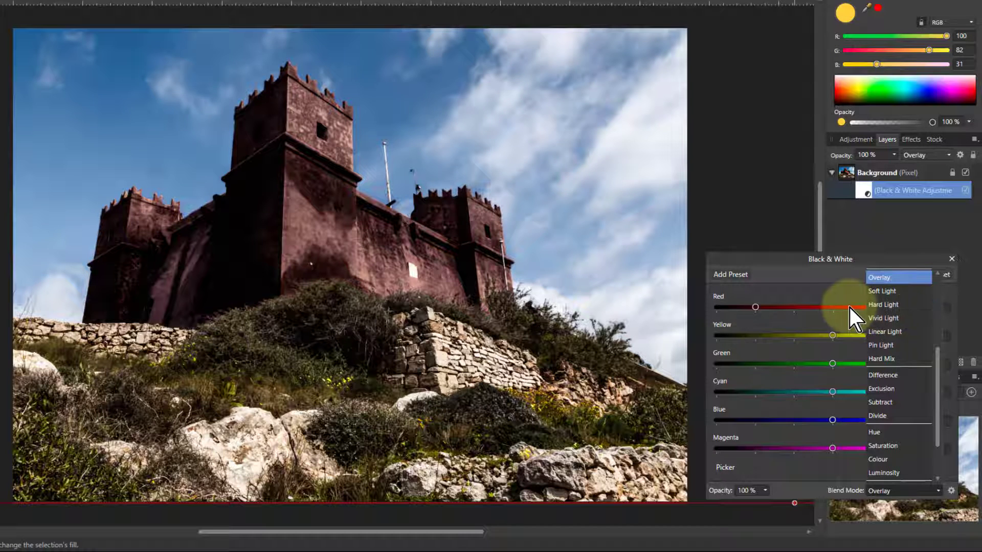
{"action": "left_click", "coordinate": [881, 307]}
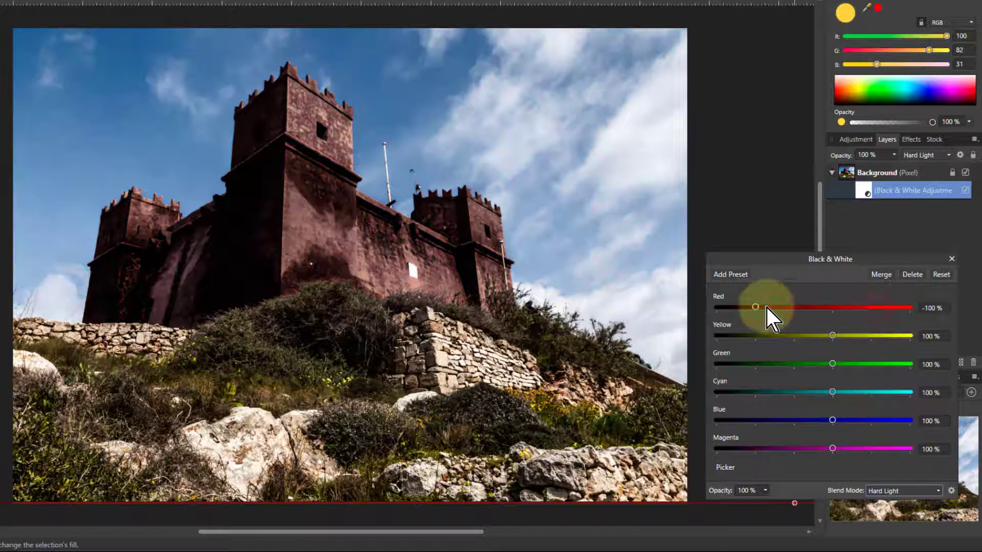
Lower the Yellow, Green and Cyan sliders to about -9%, -95% and 0%.
{"action": "left_click", "coordinate": [791, 338]}
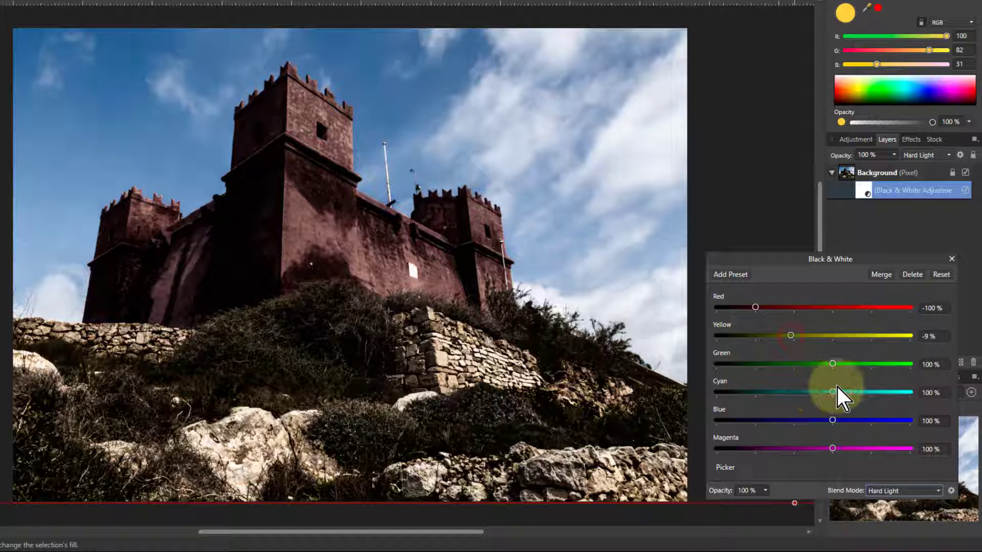
{"action": "left_click", "coordinate": [757, 364]}
{"action": "left_click", "coordinate": [793, 393]}
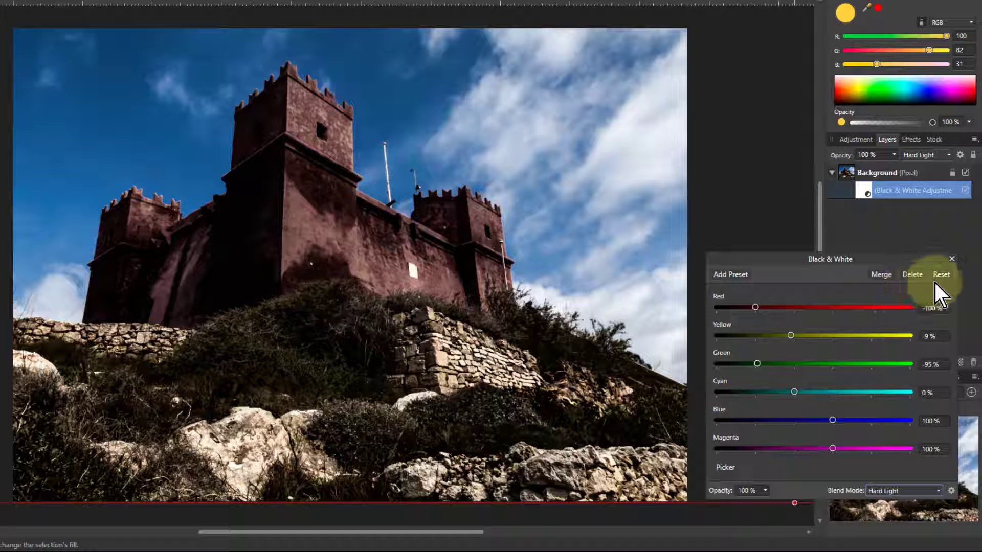
Reset the Cyan, Green, Yellow and Red sliders to their default 100%.
{"action": "double_click", "coordinate": [793, 392]}
{"action": "double_click", "coordinate": [758, 364]}
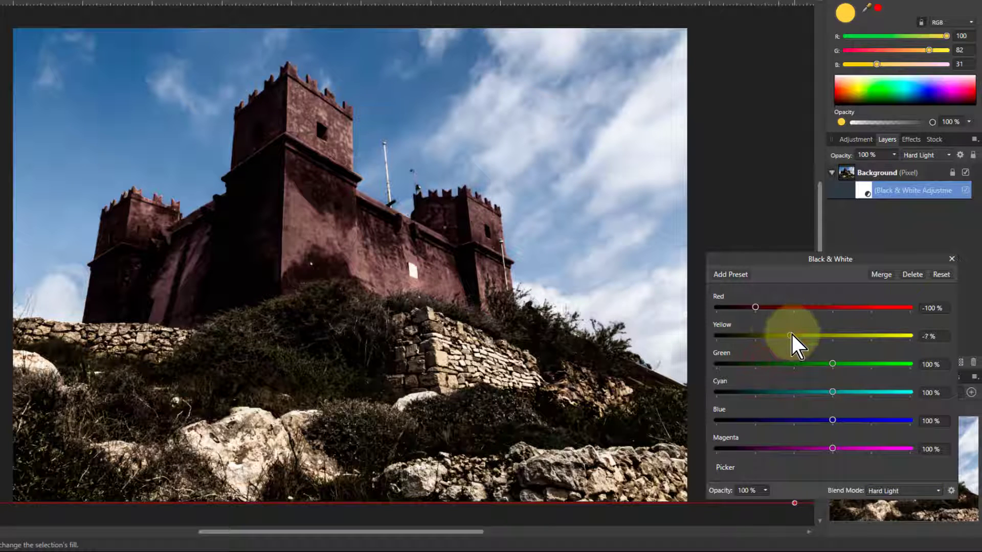
{"action": "double_click", "coordinate": [791, 336]}
{"action": "double_click", "coordinate": [756, 307]}
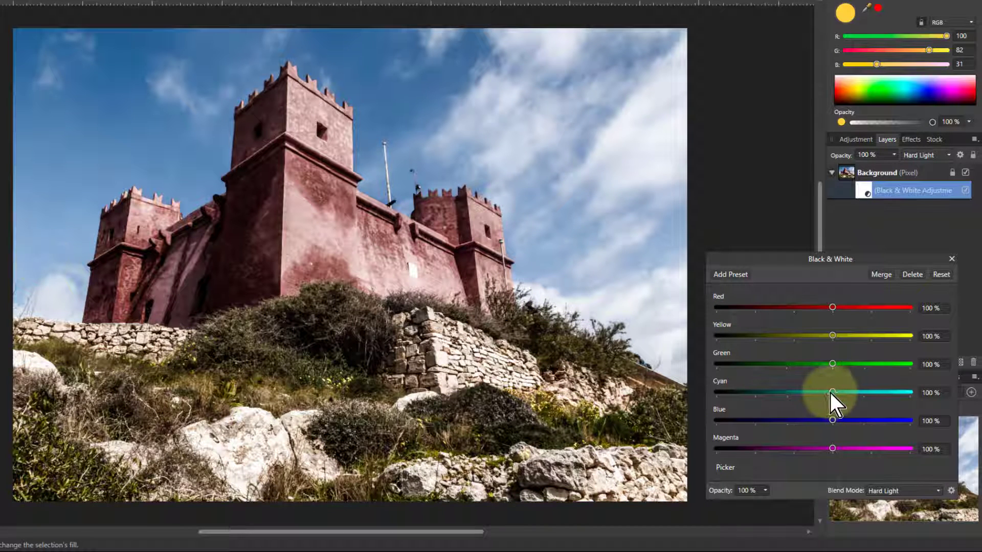
Raise the Cyan and Blue sliders to 300% and switch on the Picker.
{"action": "left_click_drag", "start_coordinate": [832, 392], "coordinate": [971, 390]}
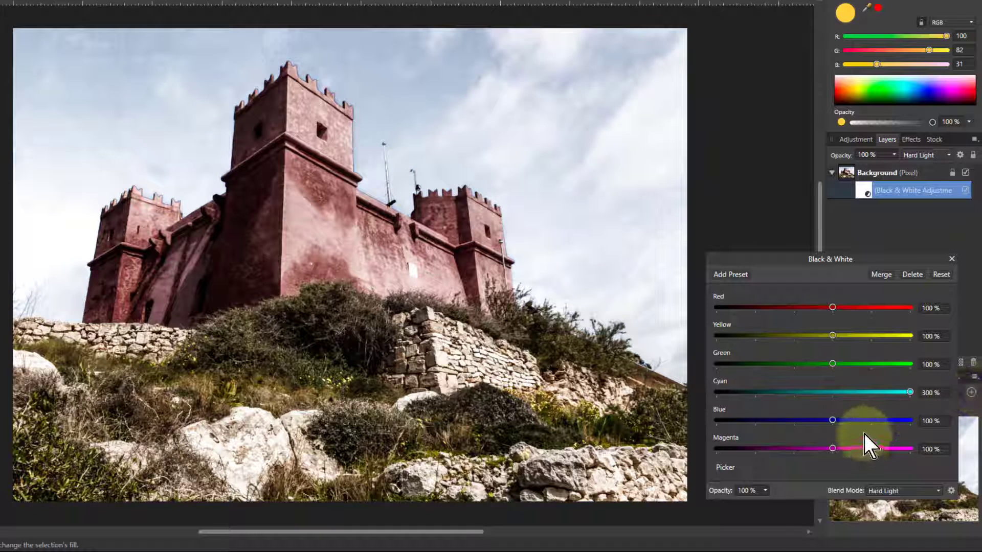
{"action": "left_click_drag", "start_coordinate": [833, 420], "coordinate": [964, 428]}
{"action": "left_click", "coordinate": [725, 470]}
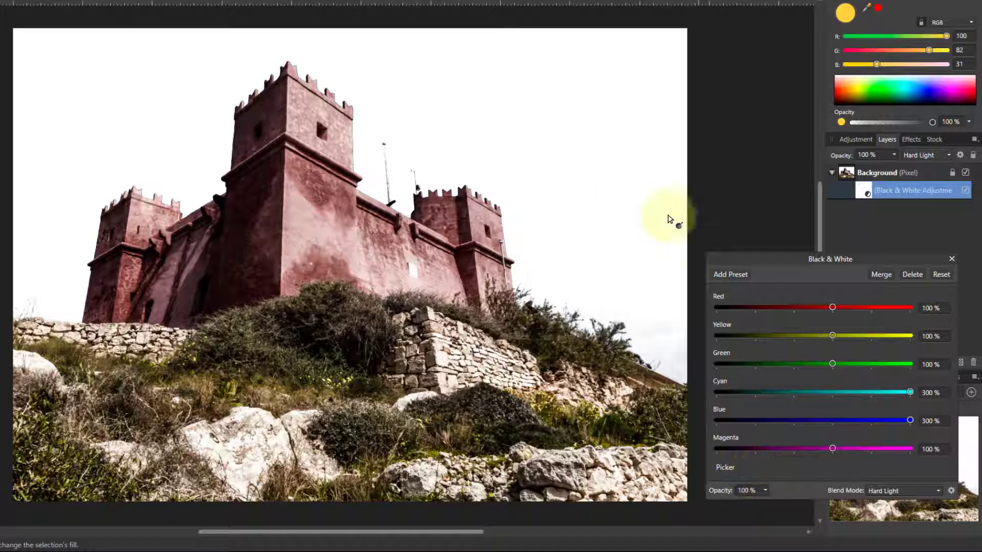